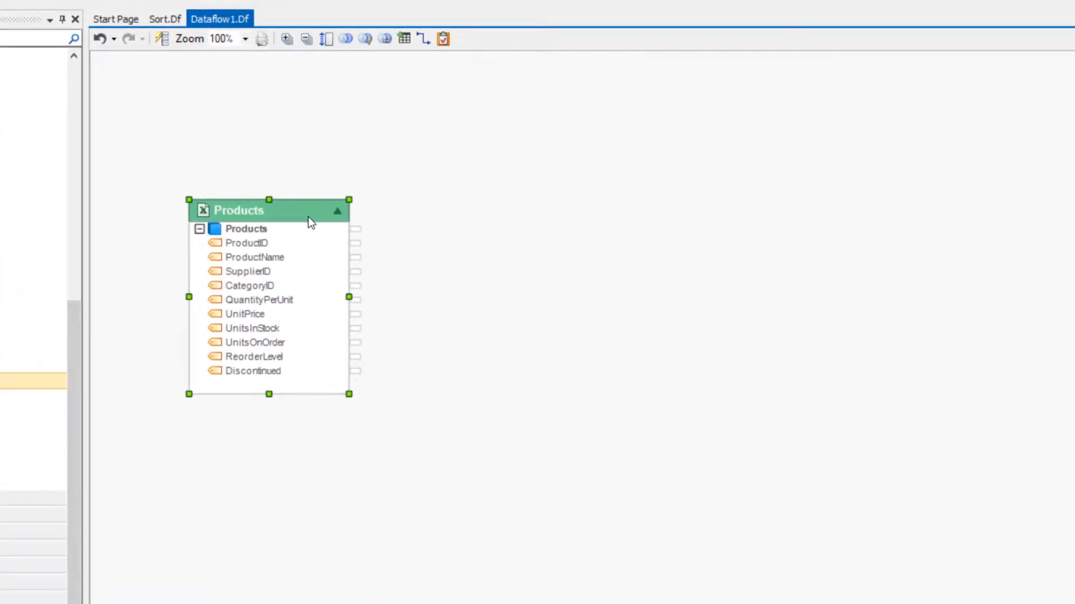
Examine the fields of the Products source from ProductID to UnitPrice and preview its output data
click(310, 245)
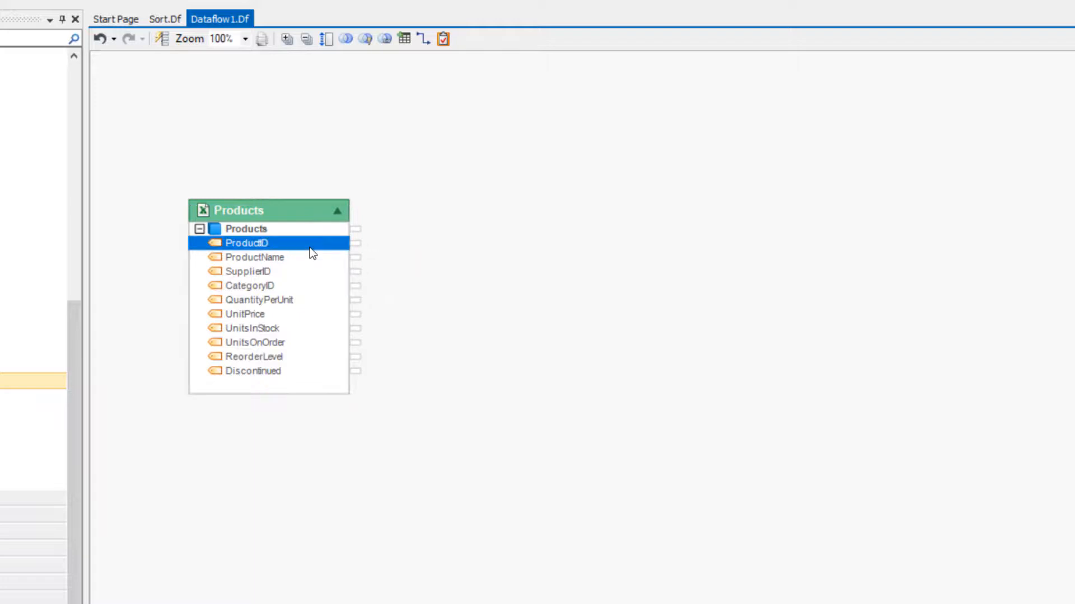
click(310, 256)
click(310, 275)
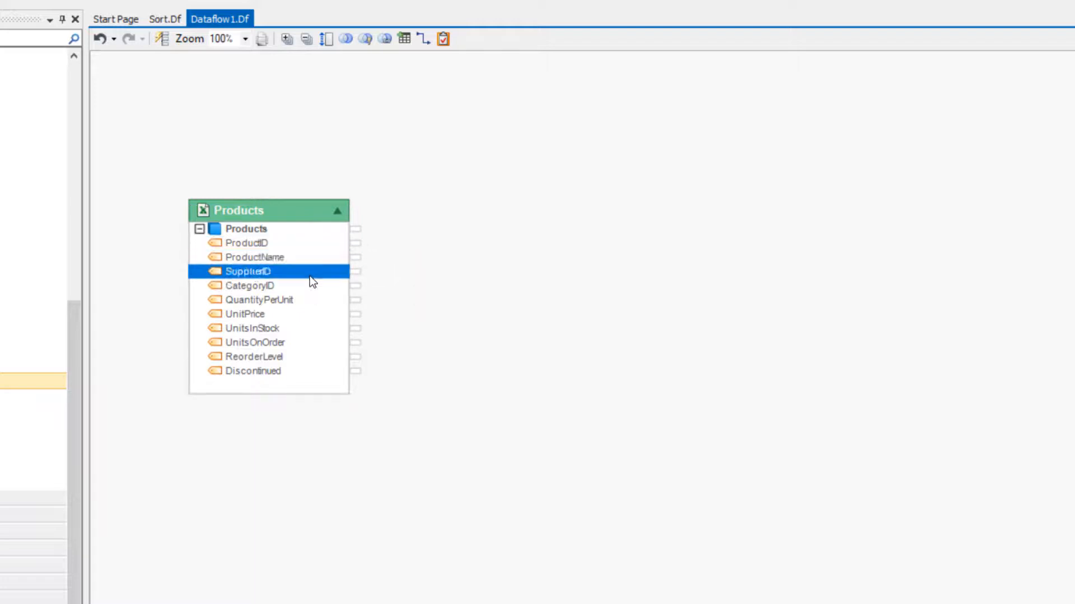
click(310, 284)
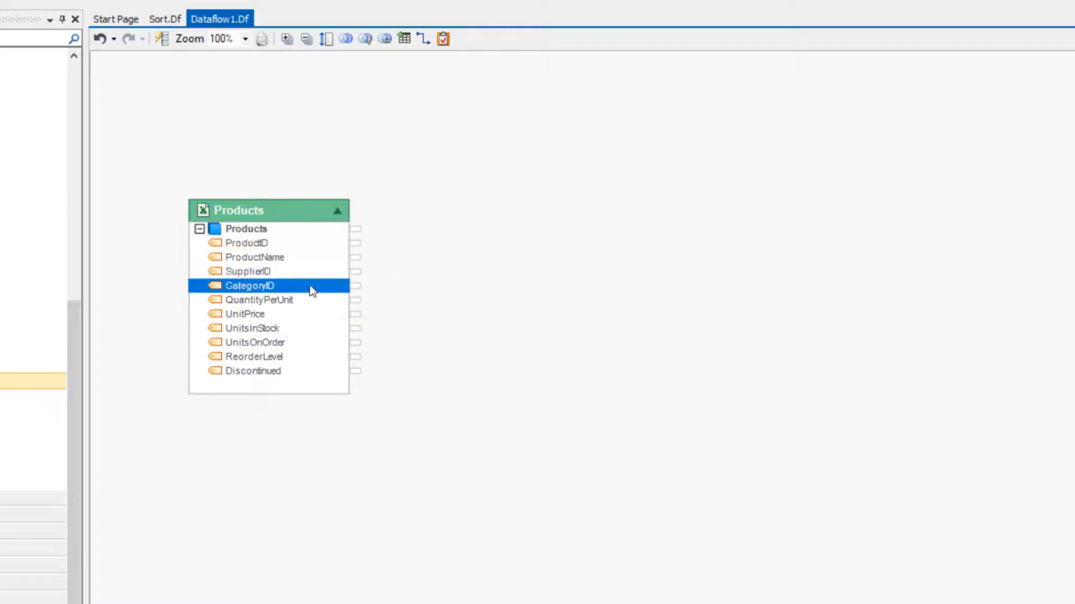
click(305, 326)
click(305, 315)
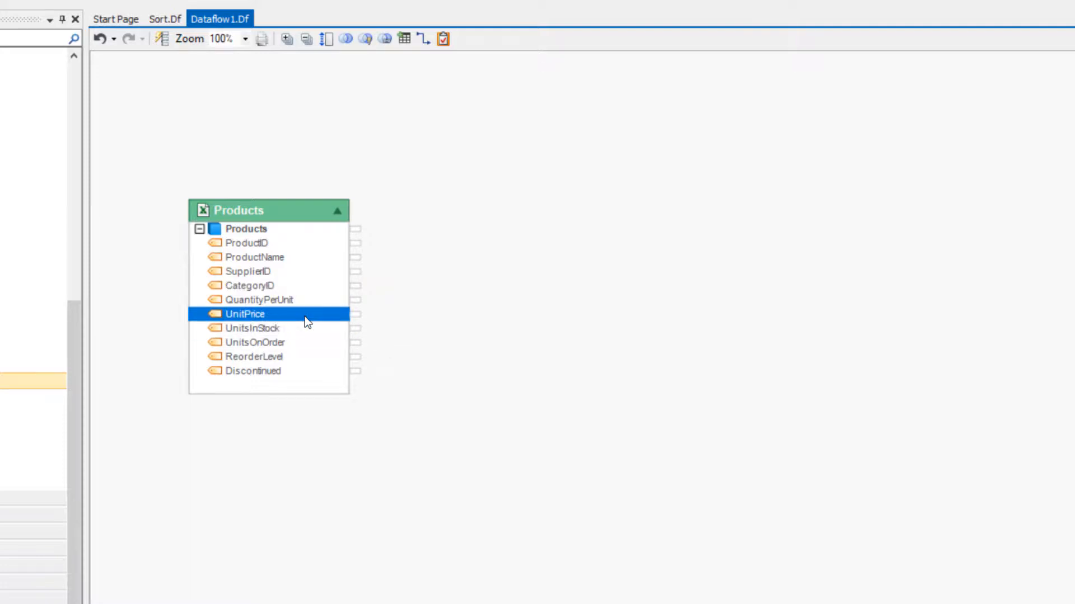
right_click(313, 207)
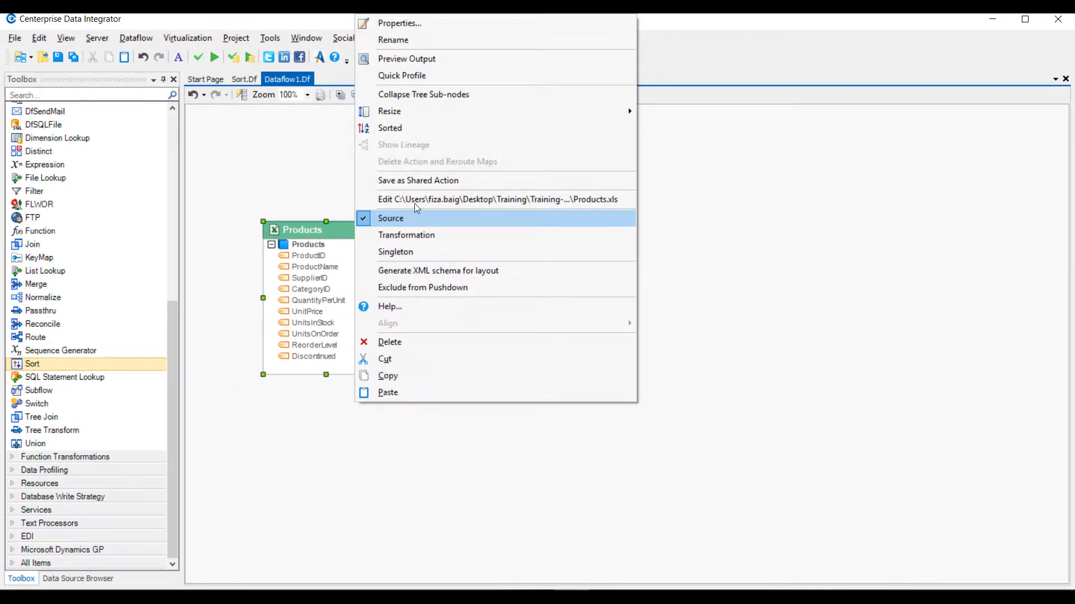
click(406, 59)
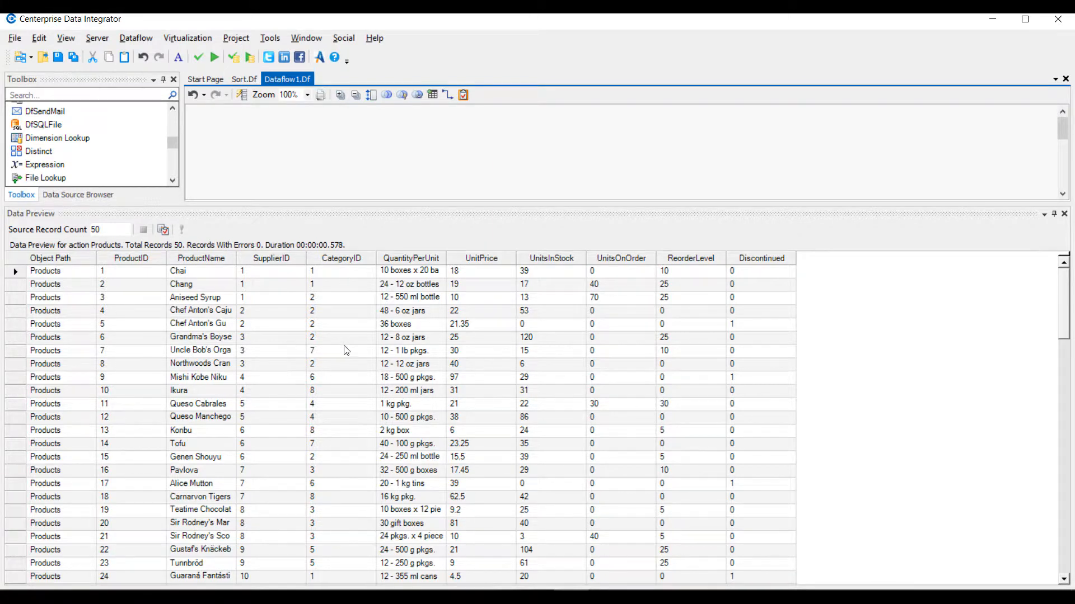
click(1064, 213)
click(538, 252)
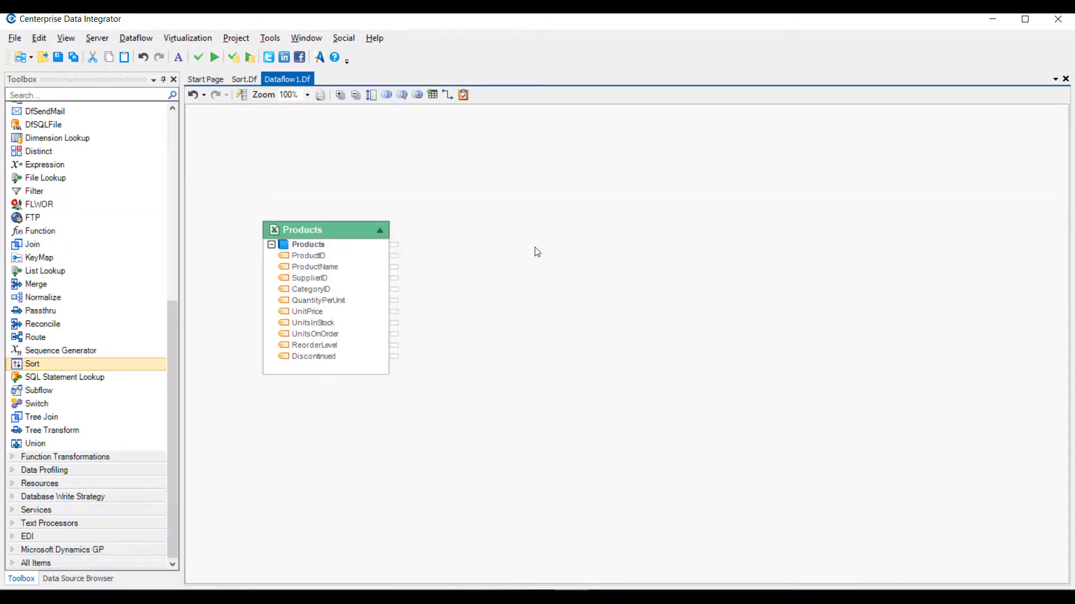
Add a Sort transformation to the dataflow and map all Products fields to it
click(103, 365)
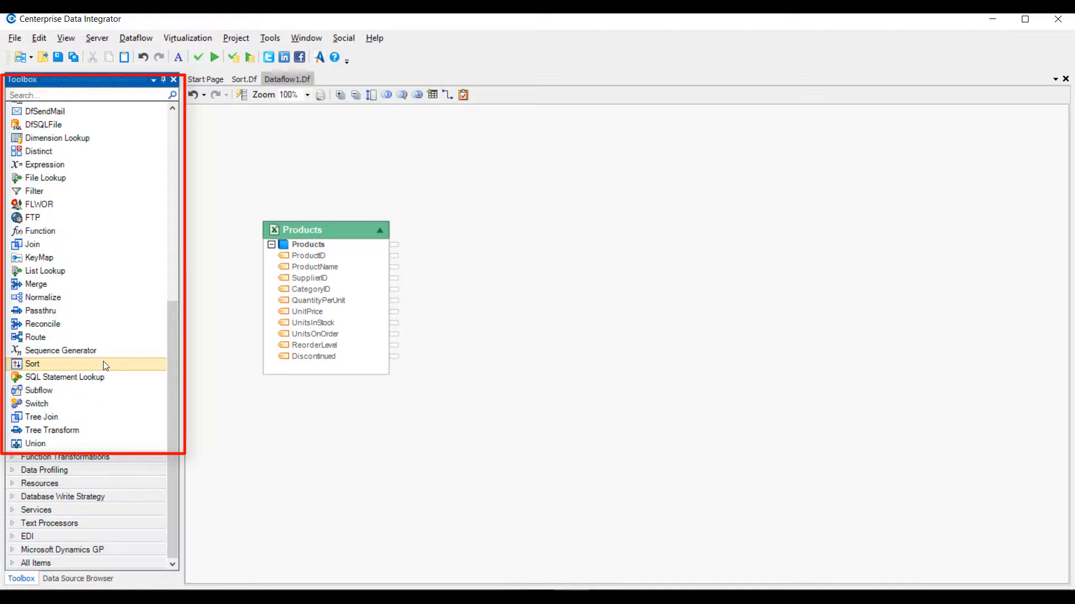
drag(103, 365, 560, 193)
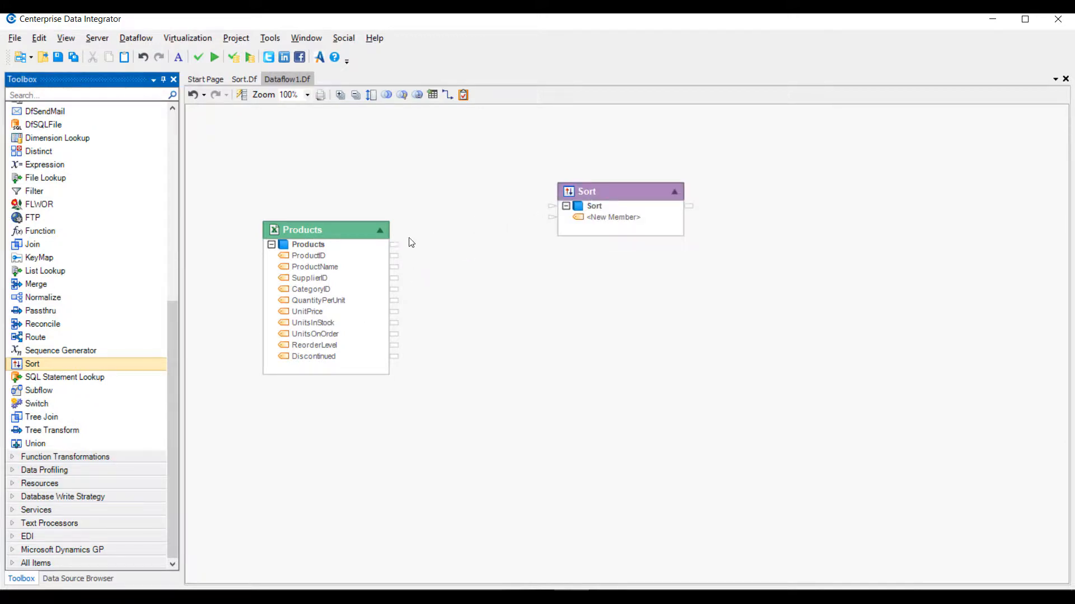
click(396, 249)
drag(396, 249, 552, 206)
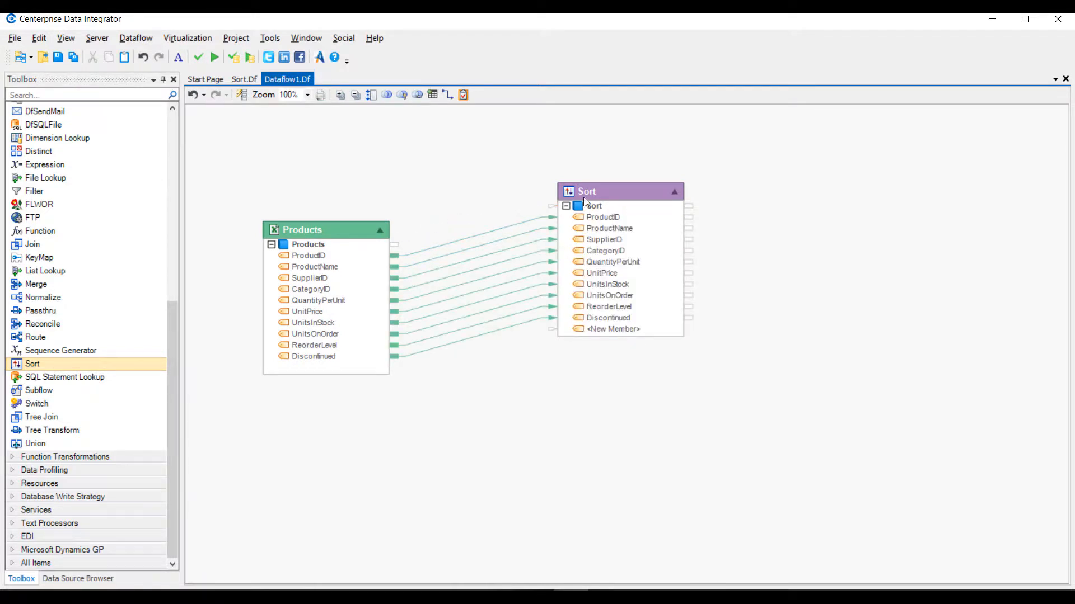
Open the Sort transformation's properties, widen the dialog and advance to the sort settings page
double_click(604, 191)
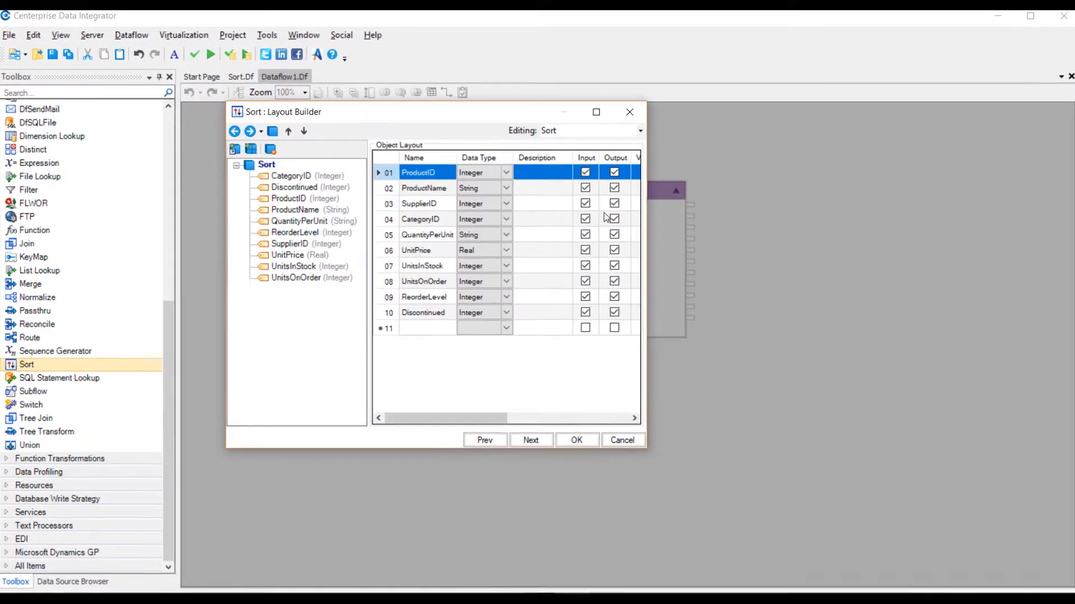
drag(661, 240, 799, 246)
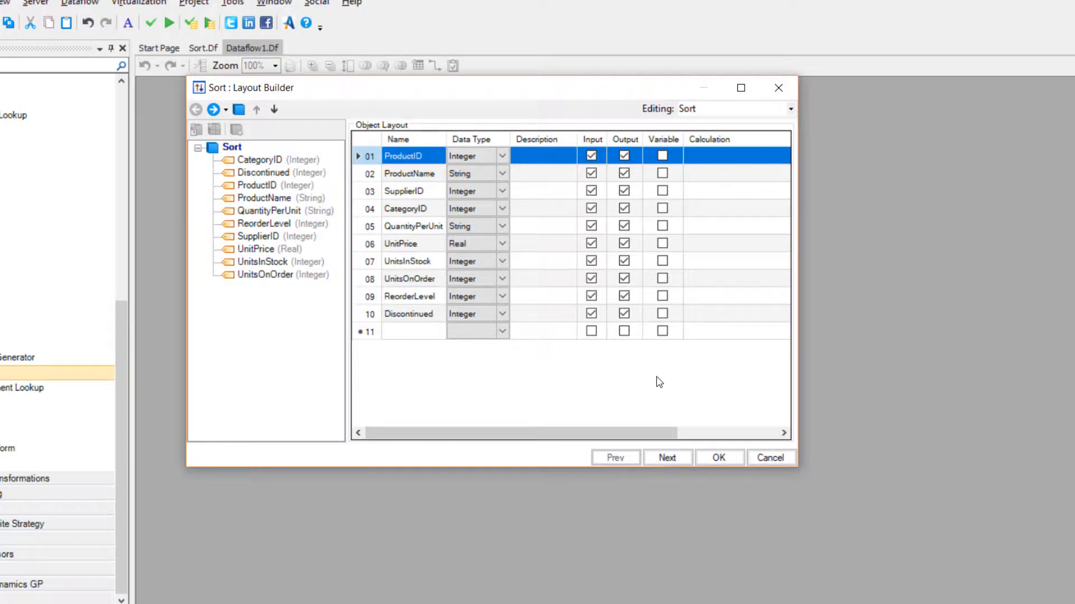
click(666, 458)
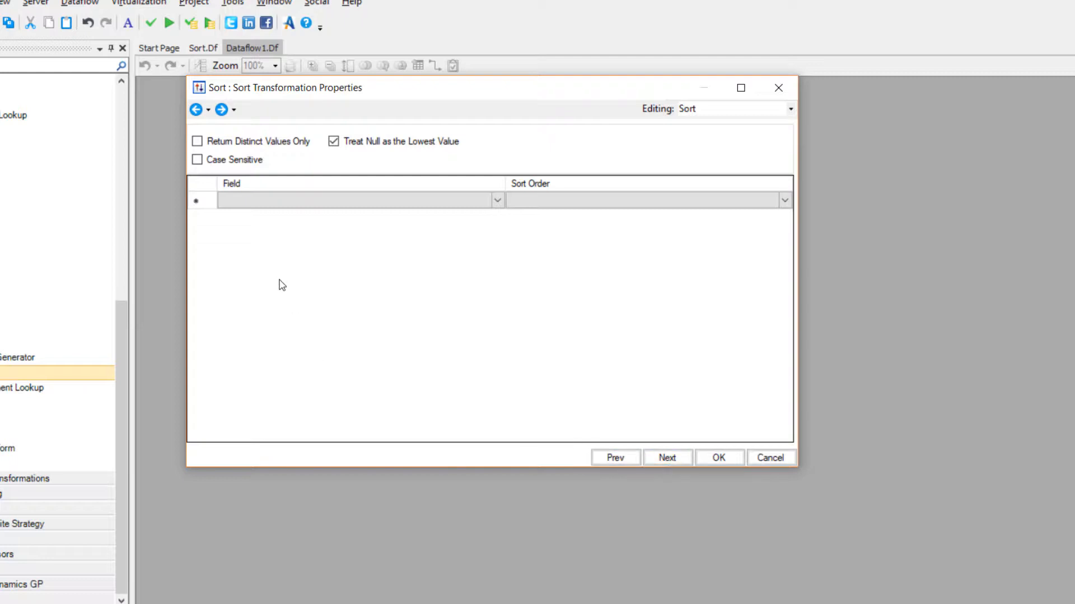
click(198, 143)
click(197, 160)
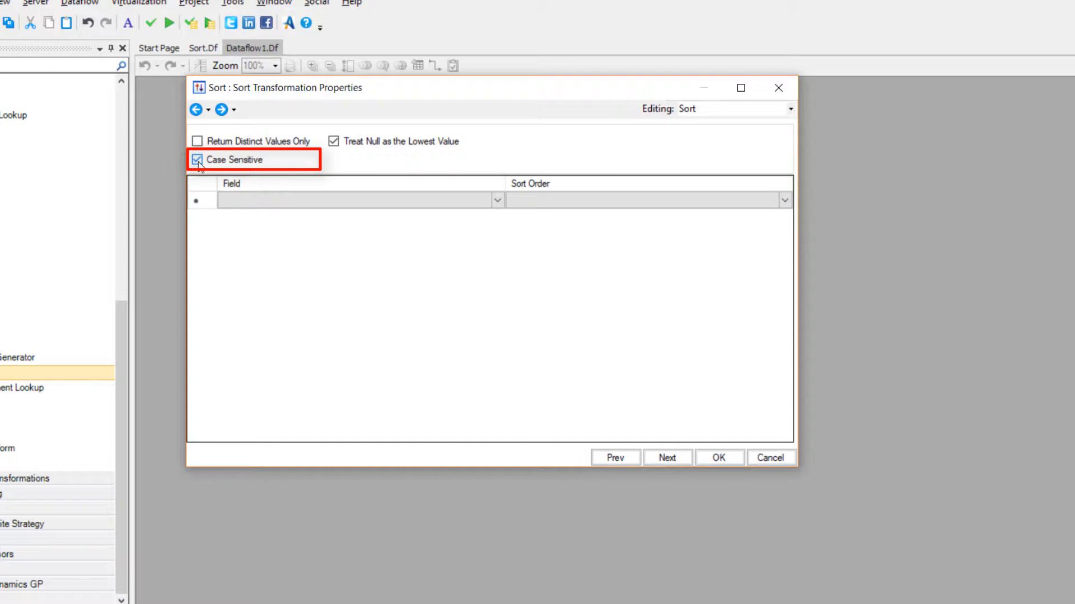
click(197, 162)
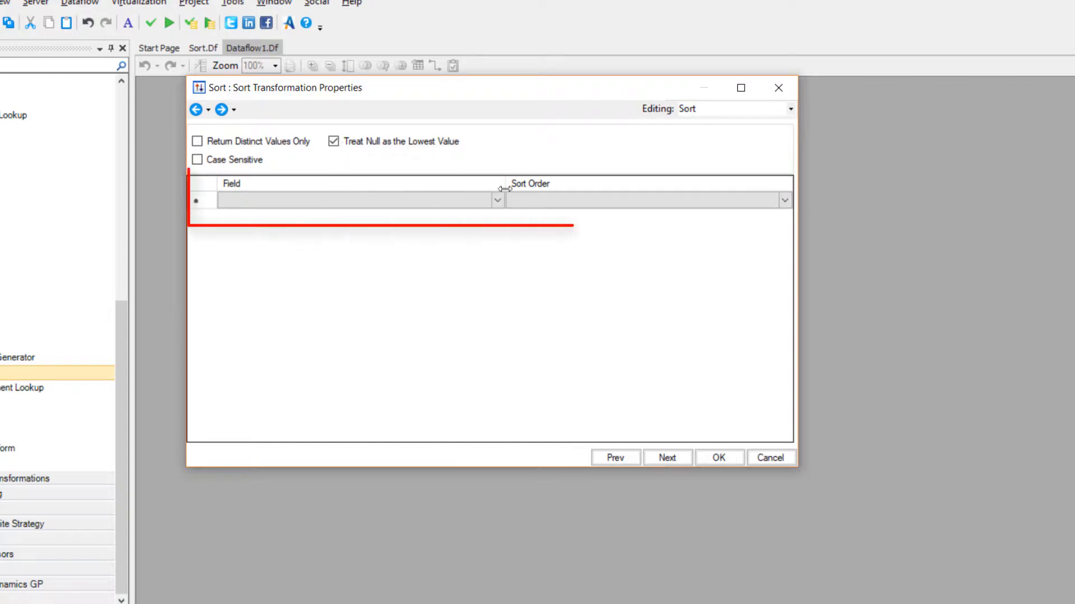
Sort by the CategoryID field in Ascending order and confirm the Sort transformation's properties
click(444, 200)
click(444, 200)
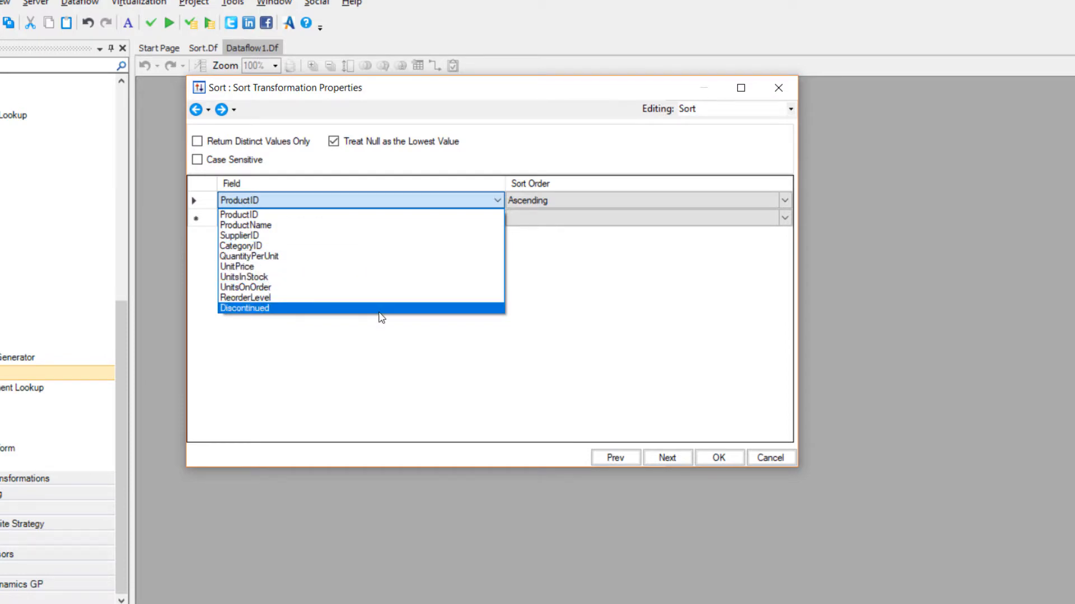
click(337, 247)
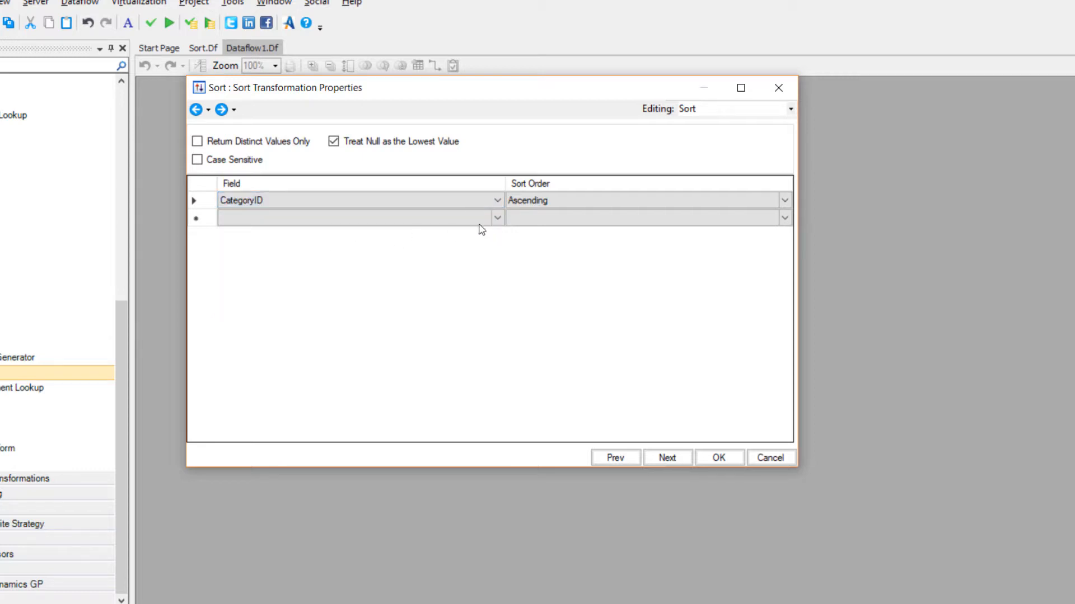
click(578, 199)
click(580, 199)
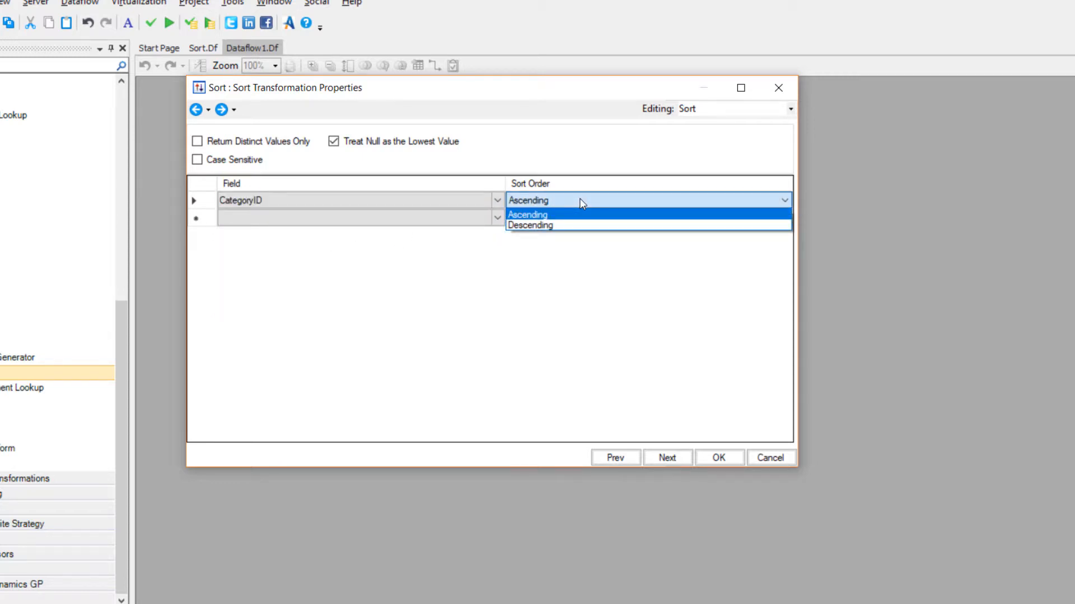
click(609, 216)
click(733, 458)
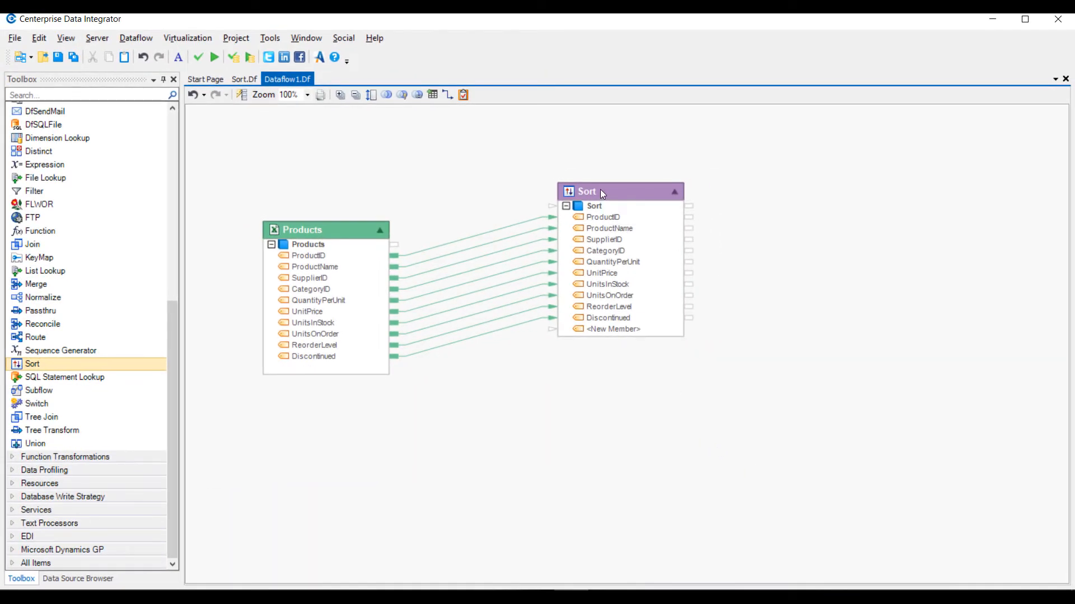
Preview the Sort transformation's output and examine the order of the CategoryID values
right_click(601, 193)
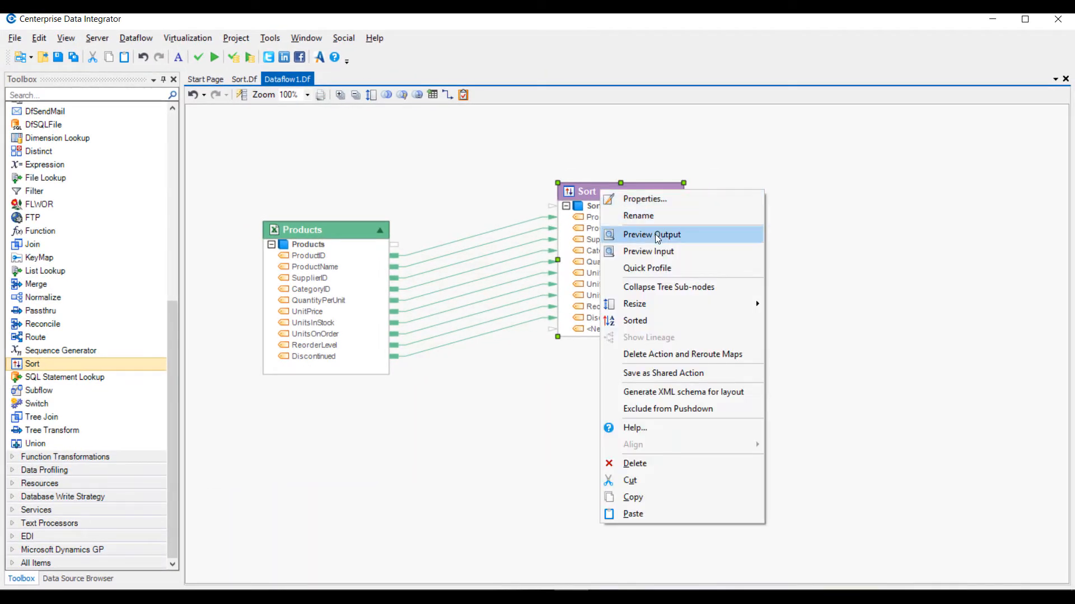
click(658, 236)
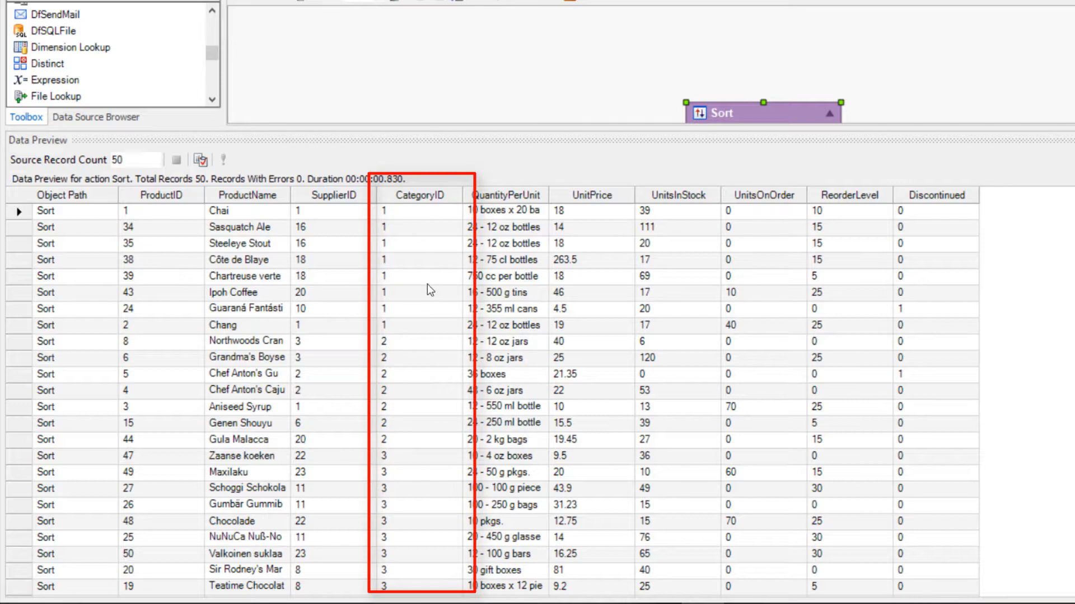
scroll(428, 285, down, 1)
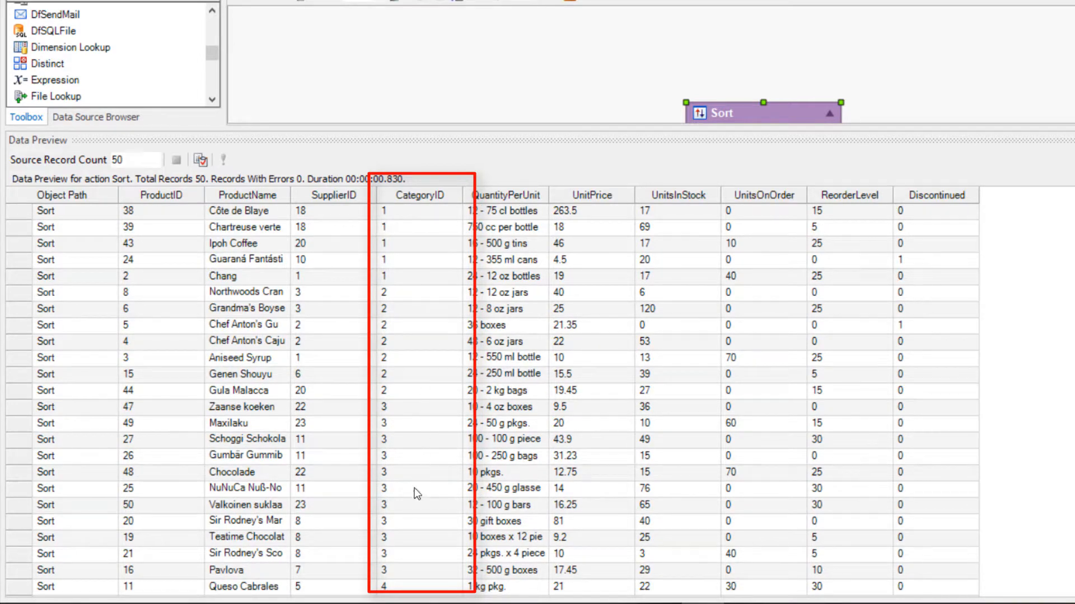
scroll(414, 511, down, 1)
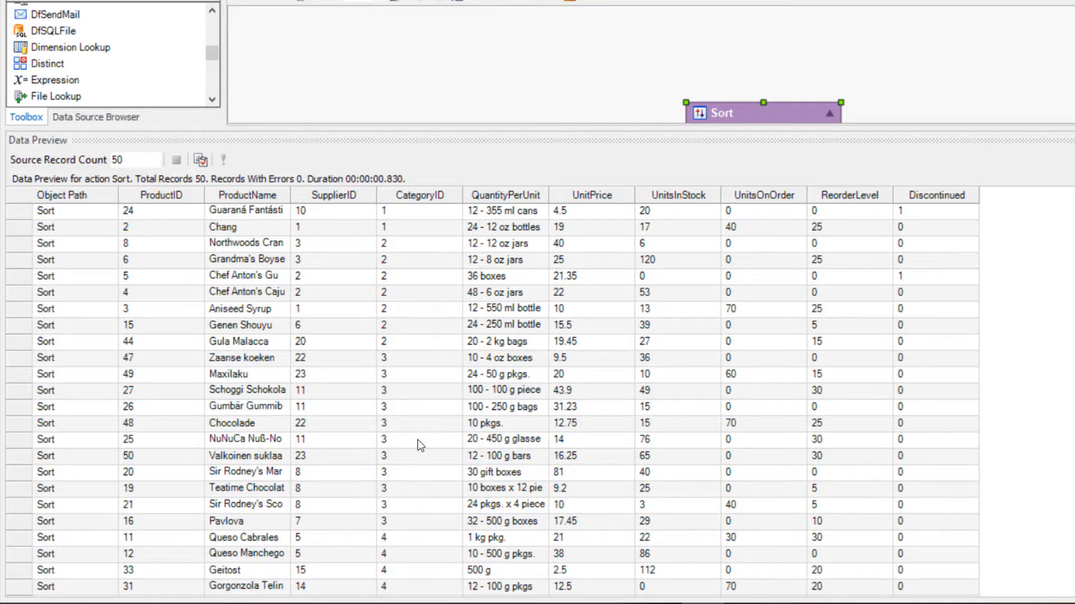
scroll(418, 432, up, 2)
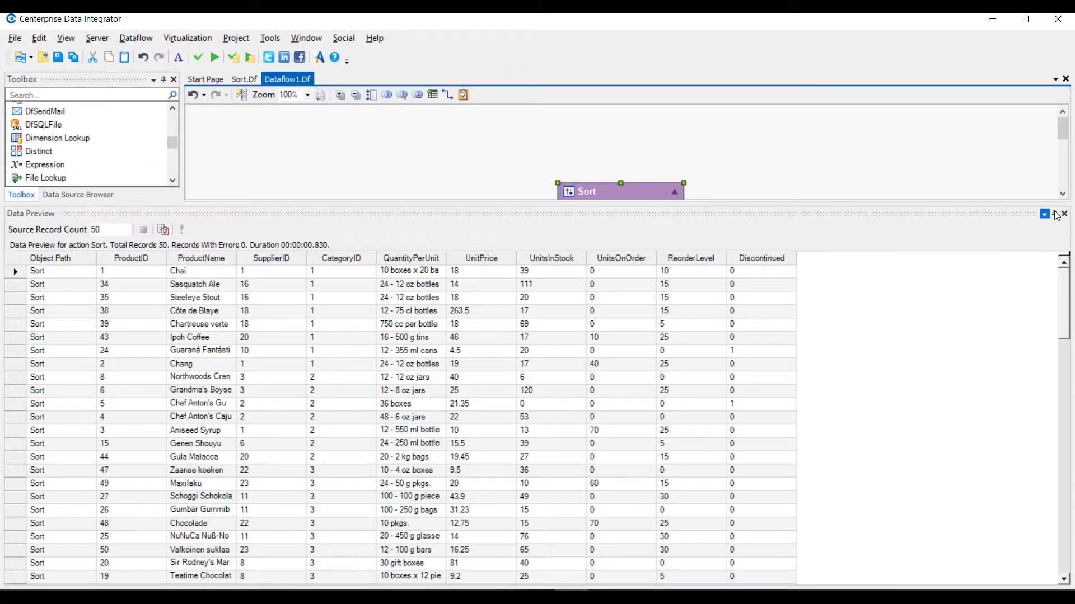
click(1074, 147)
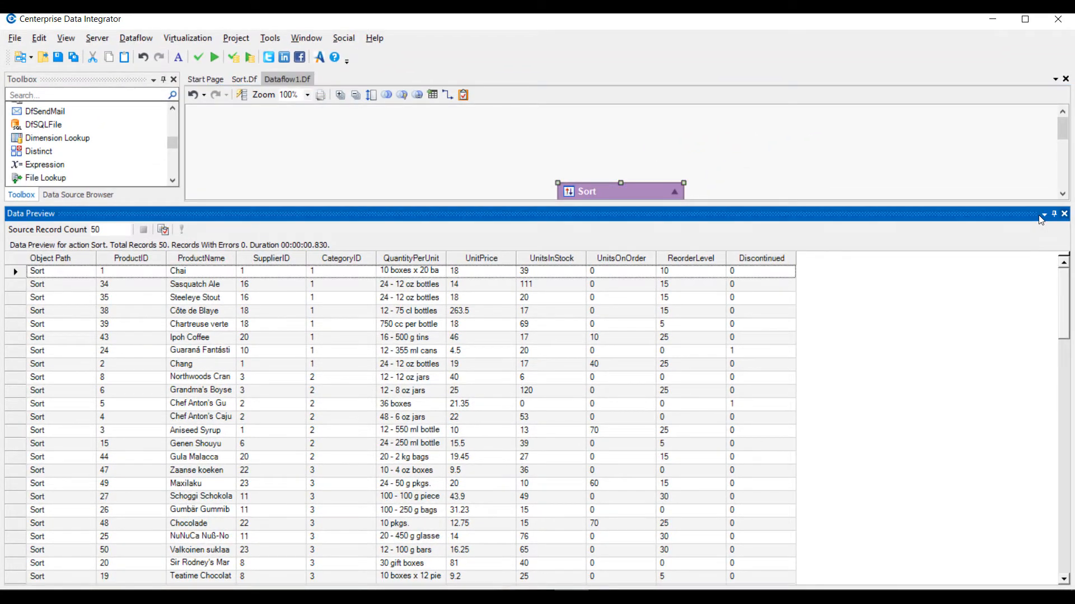
Add UnitPrice in Ascending order as the second sort field of the Sort transformation
double_click(605, 197)
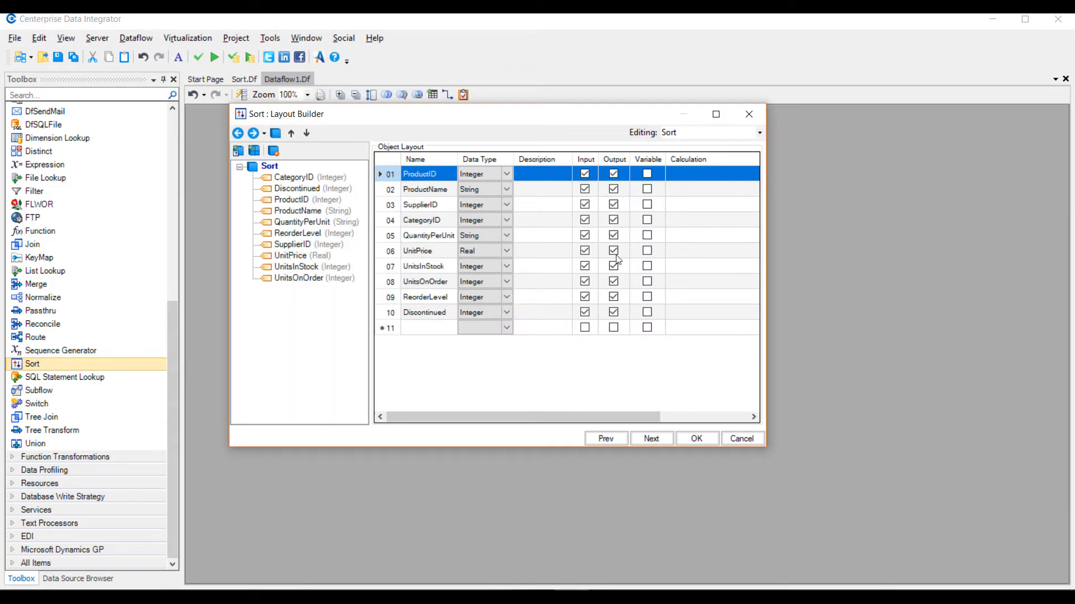
click(649, 437)
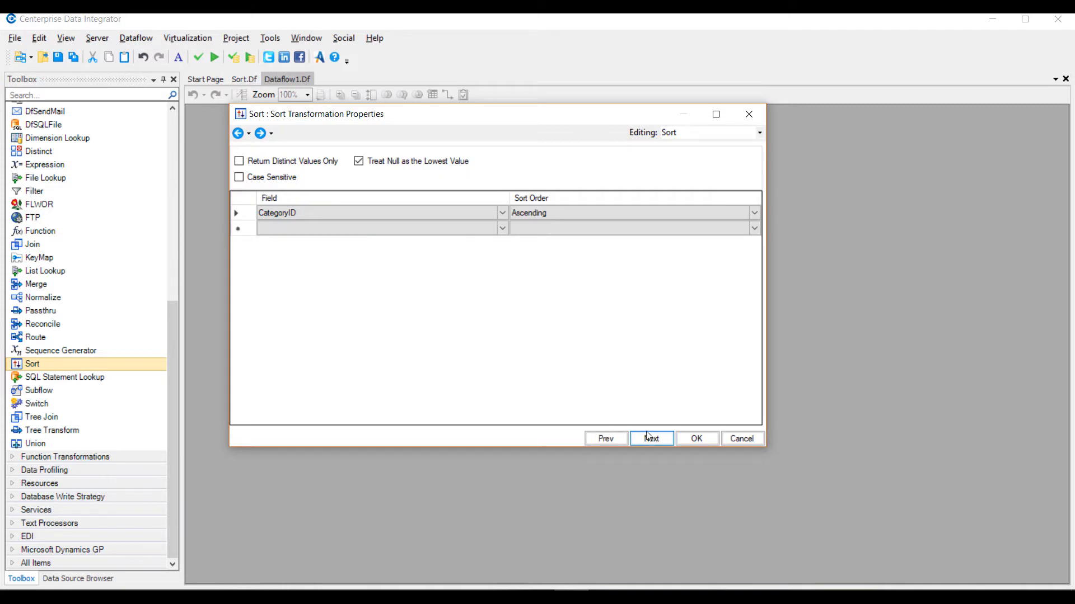
click(463, 233)
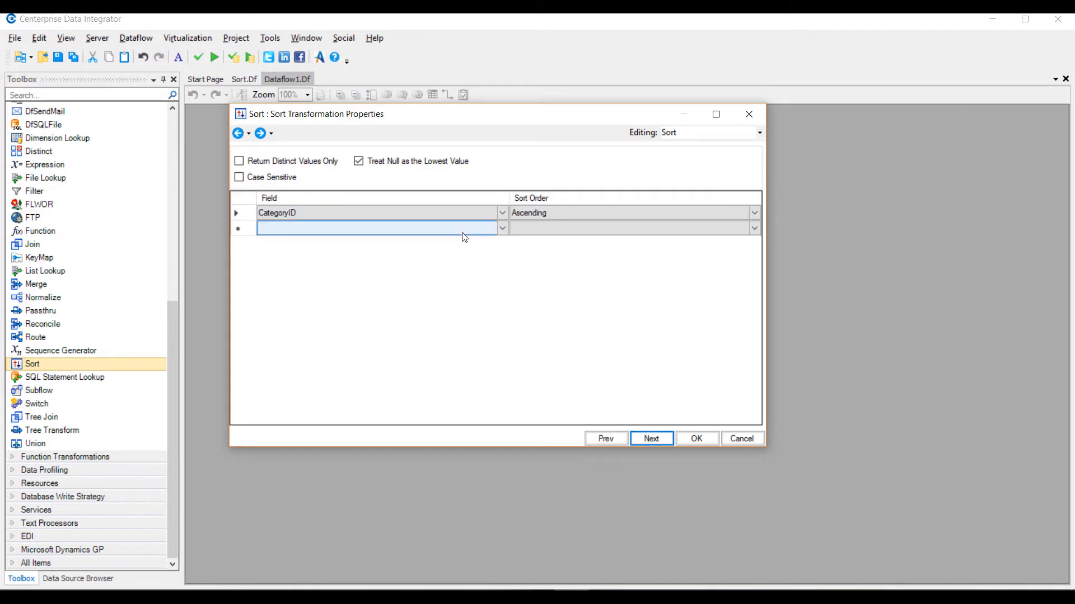
click(464, 238)
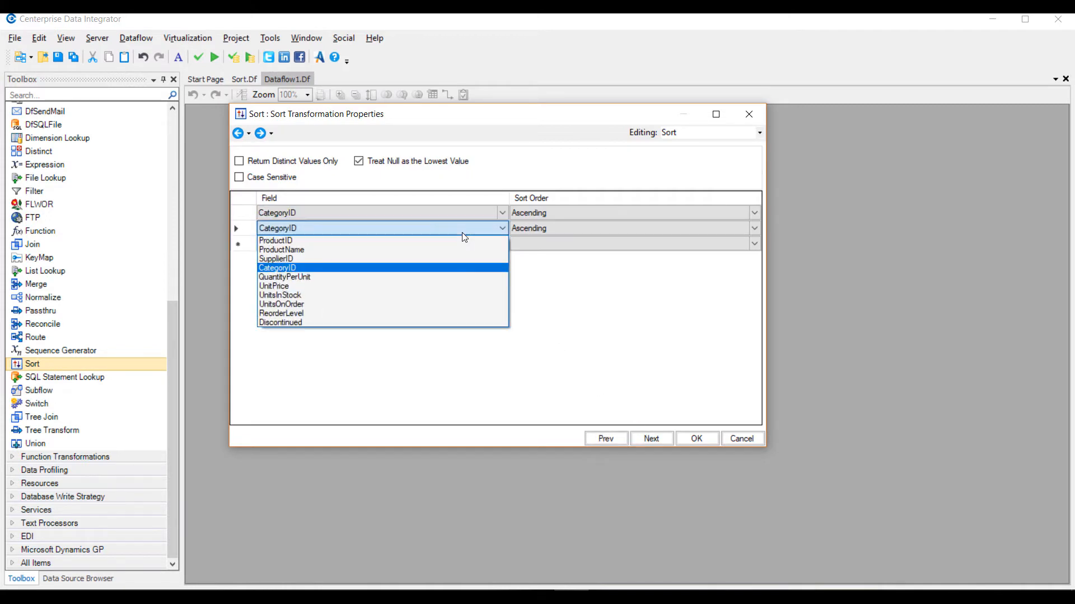
click(404, 287)
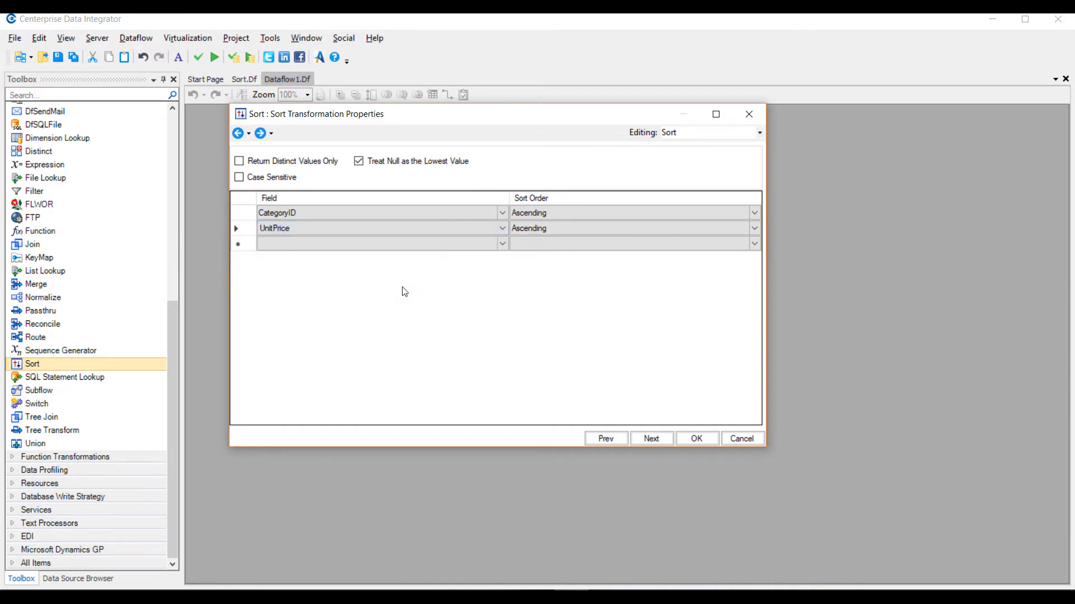
click(570, 229)
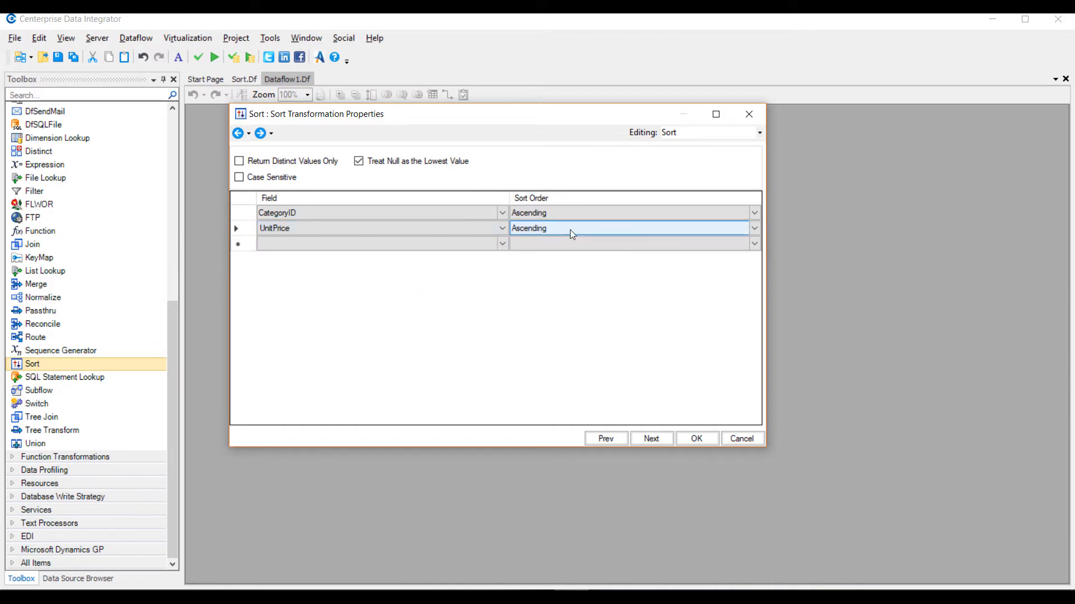
click(573, 228)
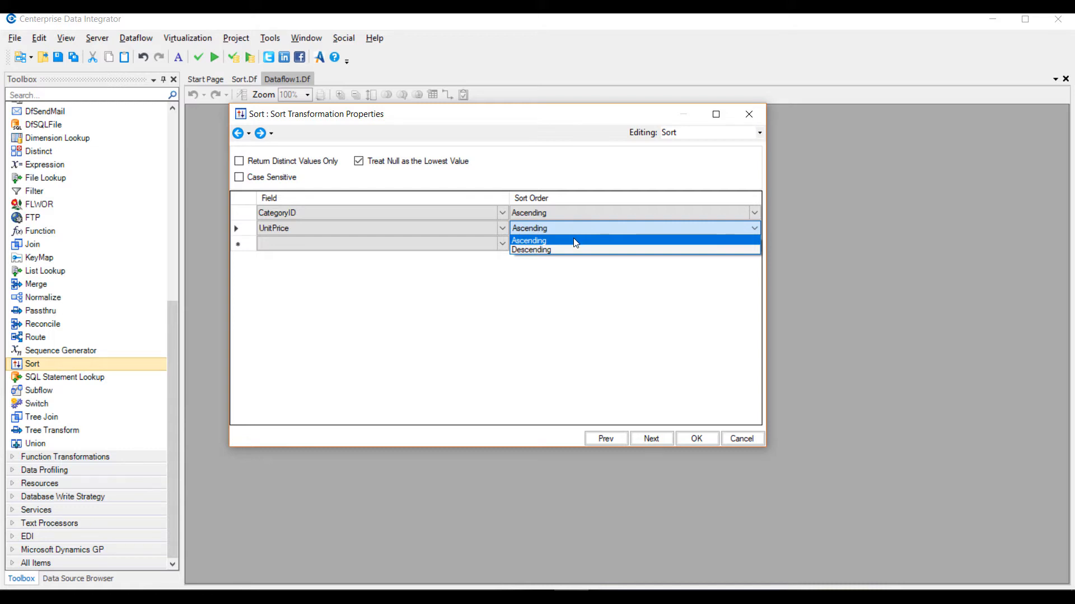
click(576, 242)
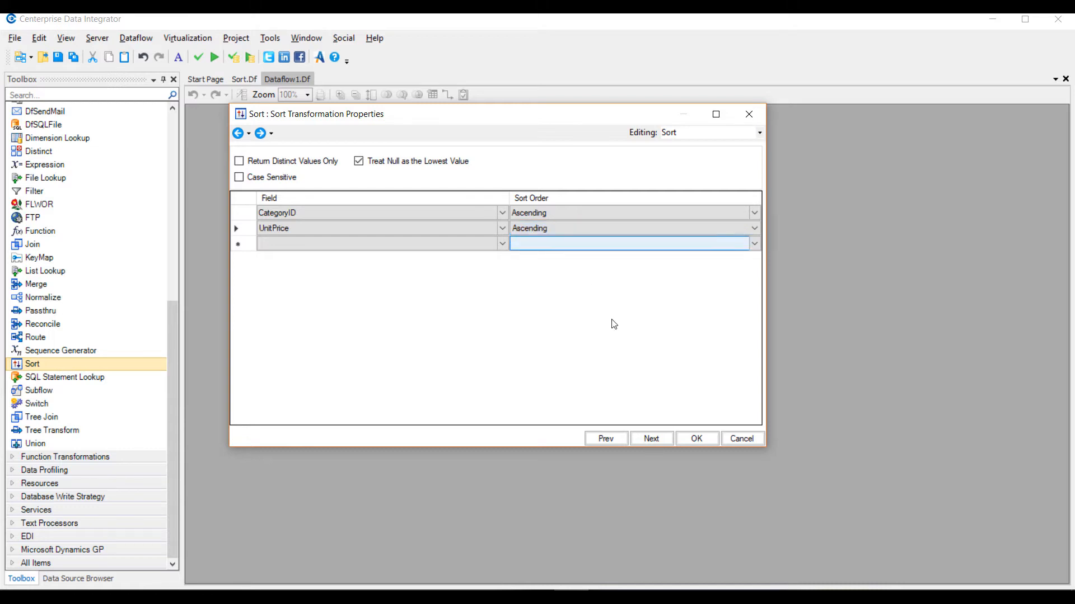
click(696, 439)
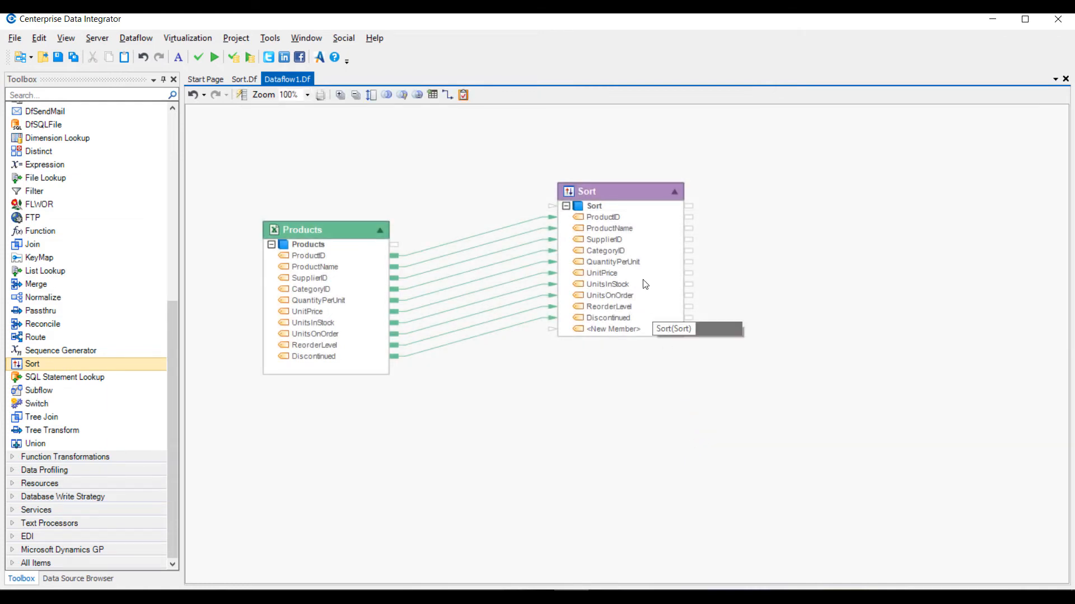
Preview the Sort output again and examine the UnitPrice order within CategoryID 1
click(626, 194)
right_click(627, 194)
click(696, 235)
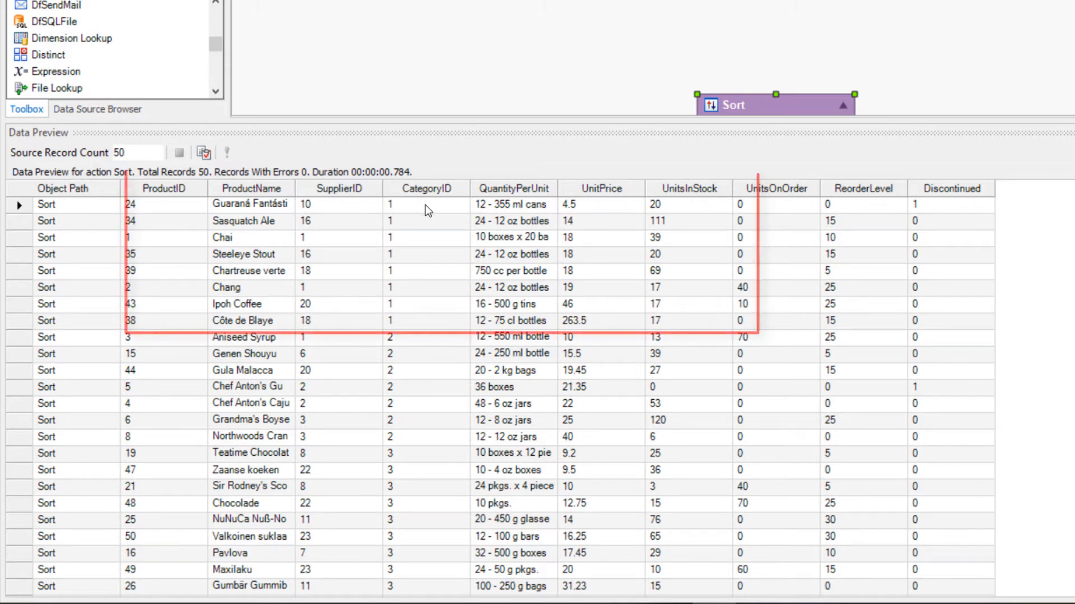
mouse_move(425, 205)
mouse_down()
mouse_move(589, 203)
mouse_move(596, 317)
mouse_up()
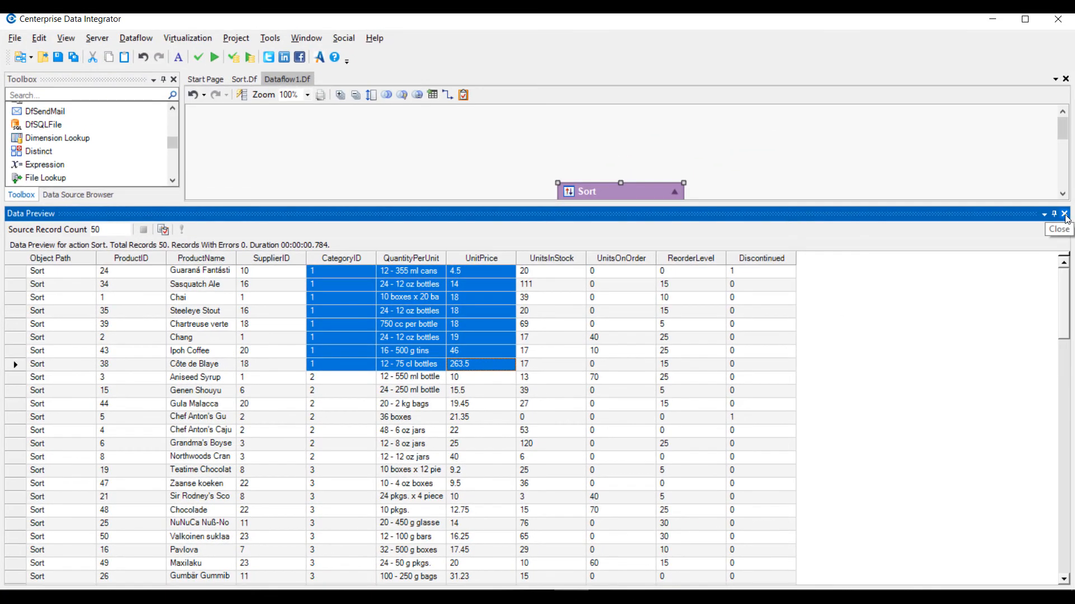
click(1064, 213)
Write the Sort output to an Excel Workbook Destination and expand the new destination object to show its fields
click(594, 206)
right_click(596, 207)
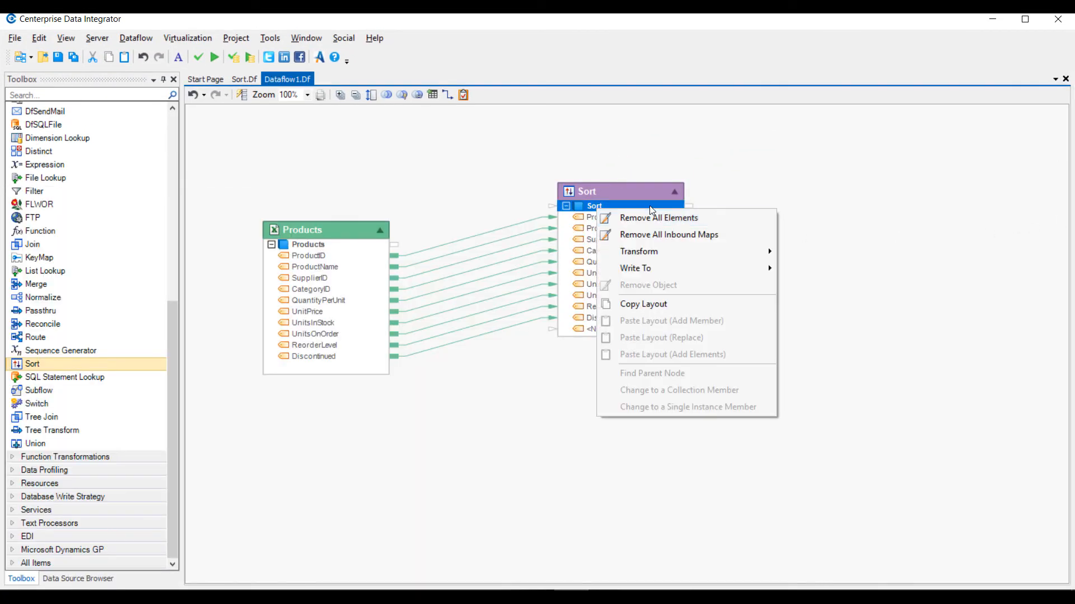
mouse_move(650, 265)
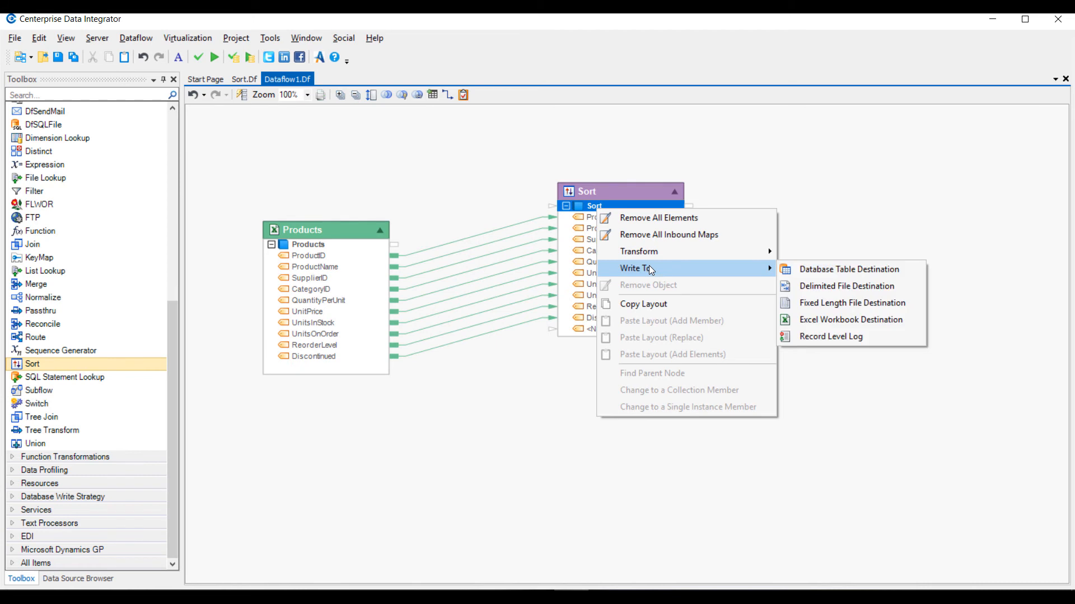
click(873, 323)
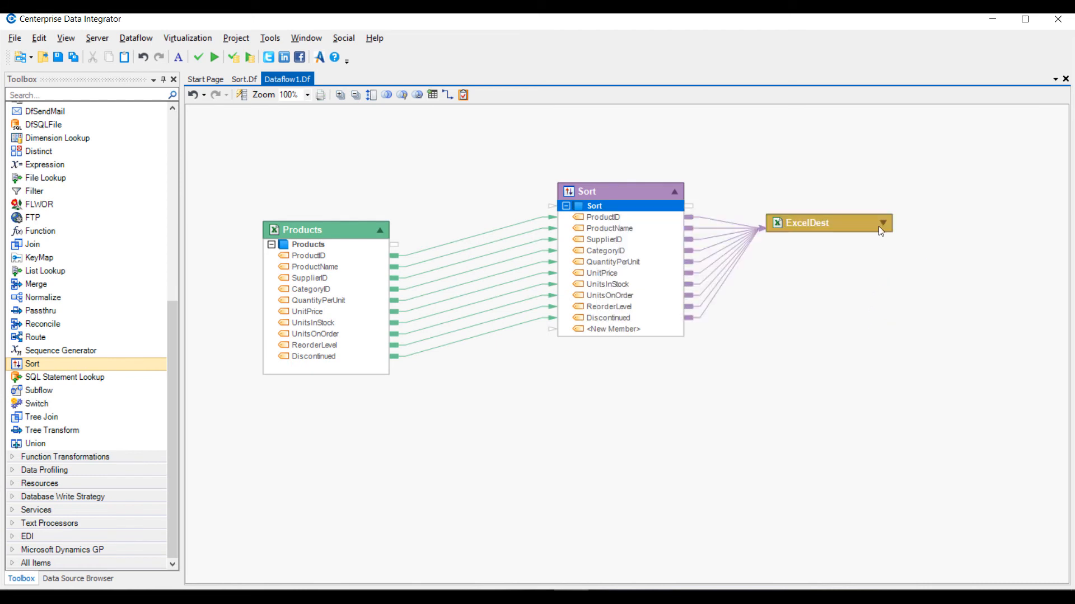
click(881, 224)
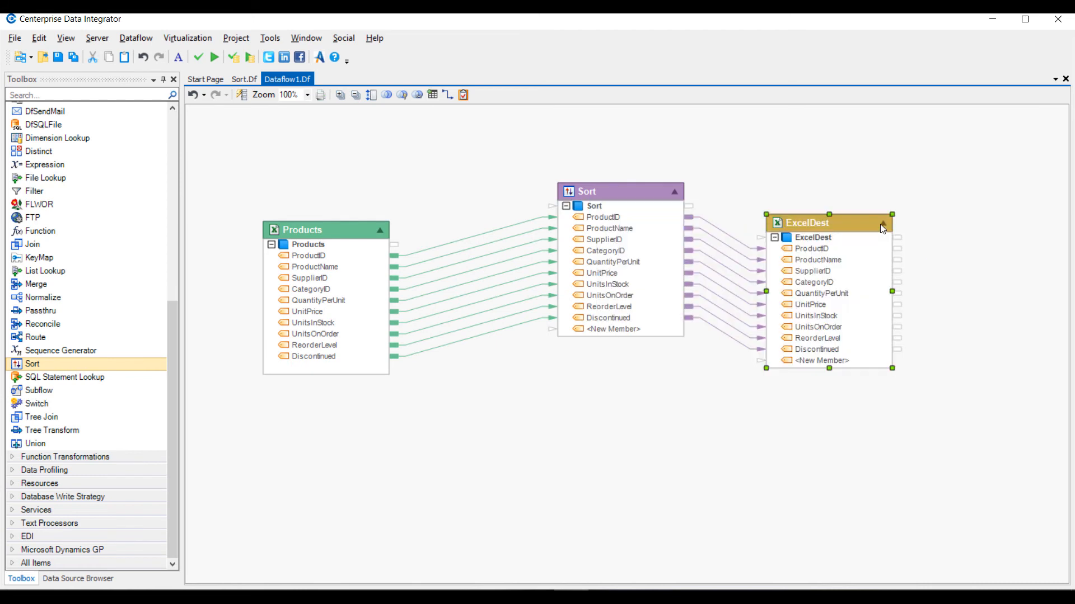